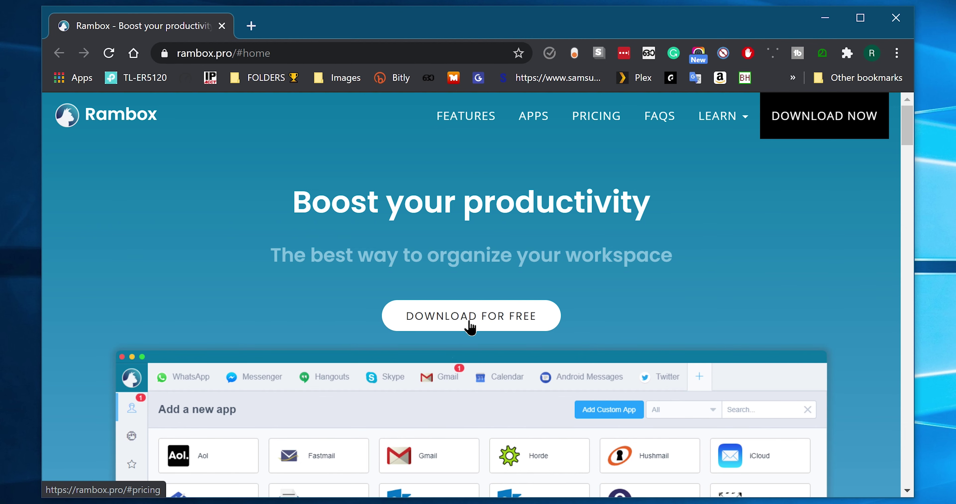
# - Jump to the rambox.pro pricing section listing the Community Edition, Pro and Enterprise plans
pyautogui.click(470, 325)
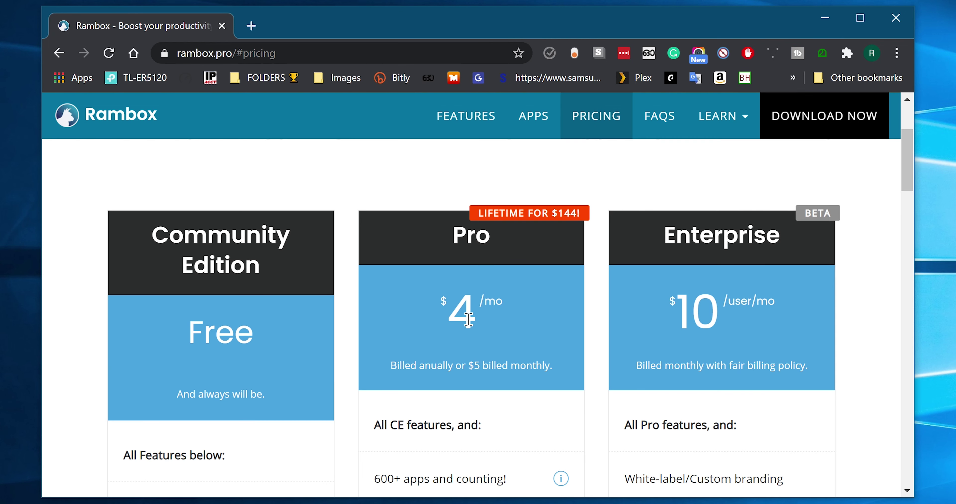
# - Highlight the Community Edition's Free price and its 99+ apps feature
pyautogui.moveTo(256, 344); pyautogui.dragTo(188, 345)
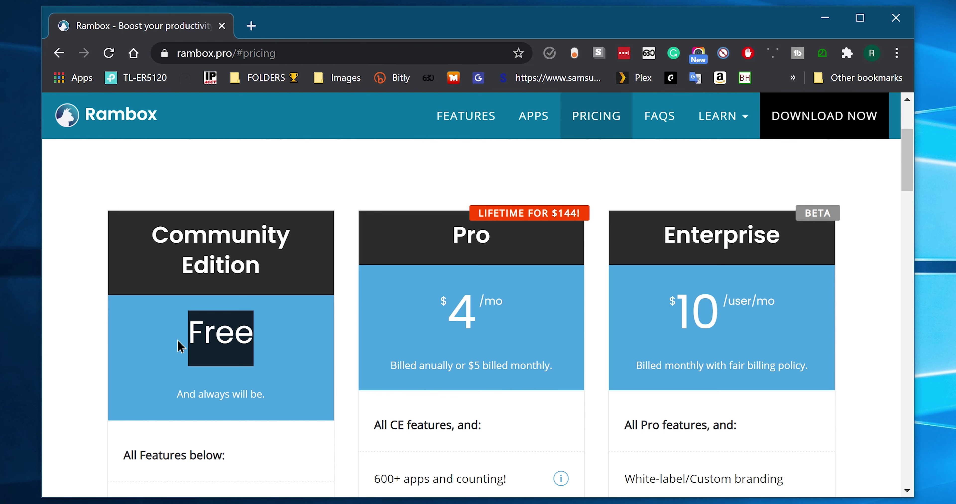
pyautogui.scroll(-8, 181, 347)
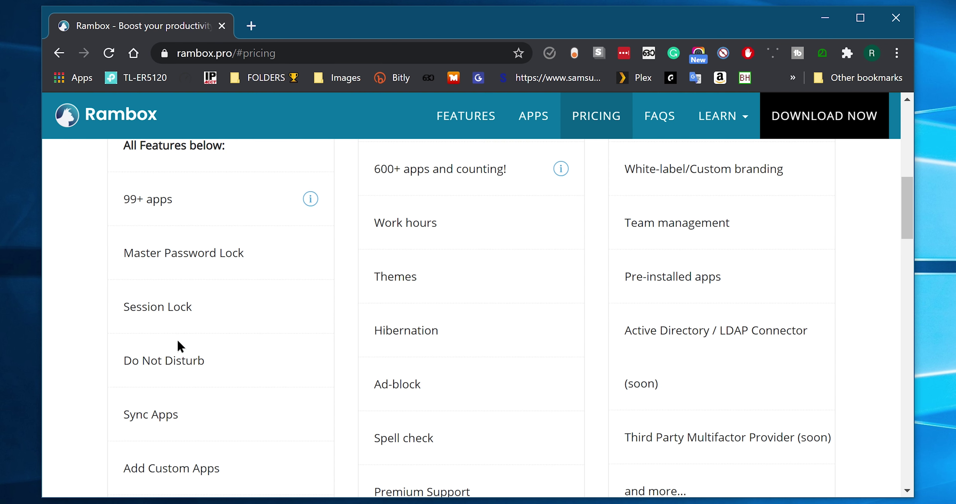
pyautogui.moveTo(367, 153); pyautogui.dragTo(794, 477)
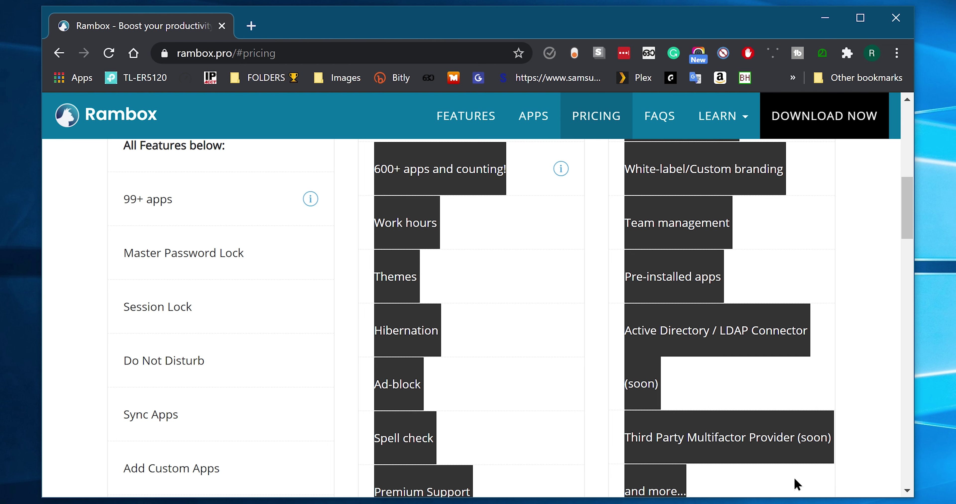
pyautogui.moveTo(198, 205); pyautogui.dragTo(111, 200)
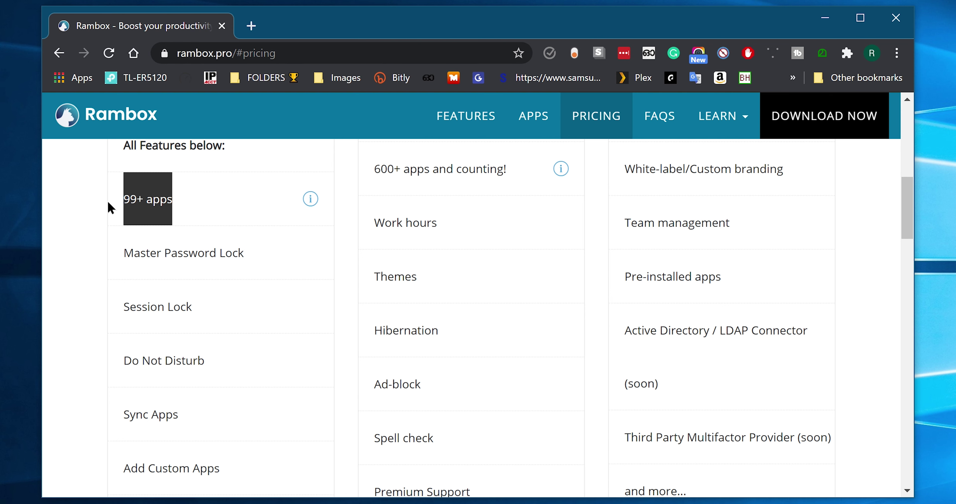
# - Highlight the Pro and Enterprise plan names, then install Rambox-0.7.7-win from Downloads
pyautogui.scroll(5, 110, 208)
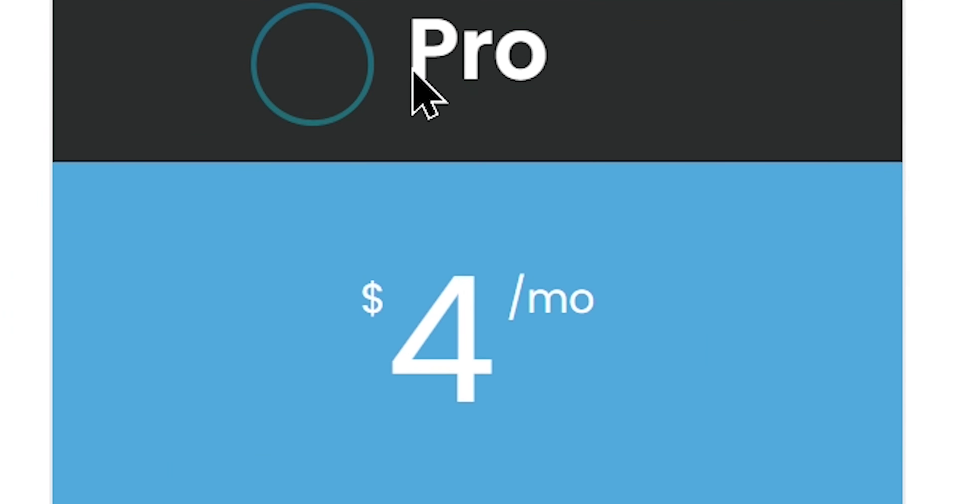
pyautogui.doubleClick(474, 179)
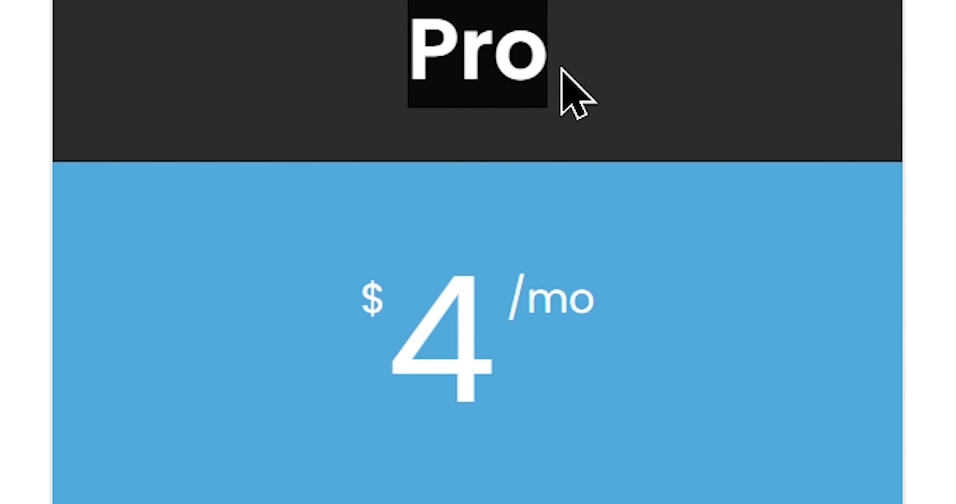
pyautogui.moveTo(203, 71); pyautogui.dragTo(714, 74)
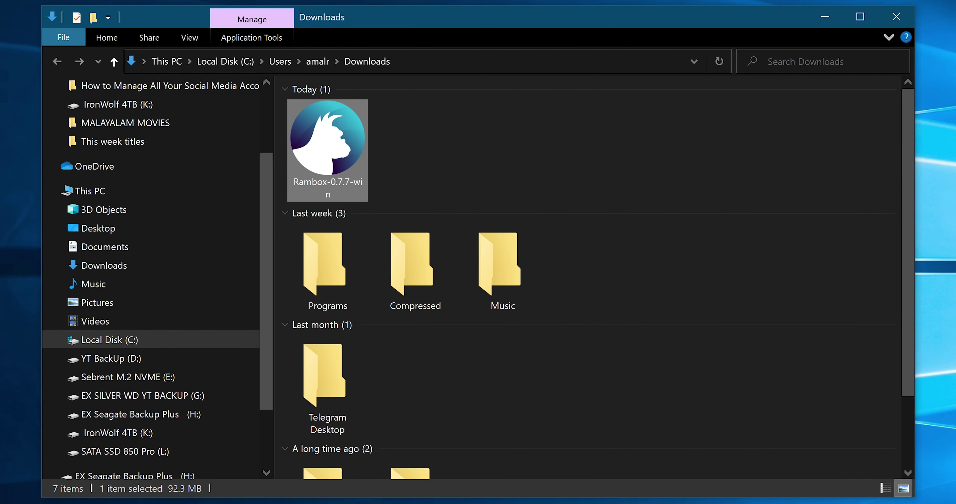
pyautogui.doubleClick(310, 189)
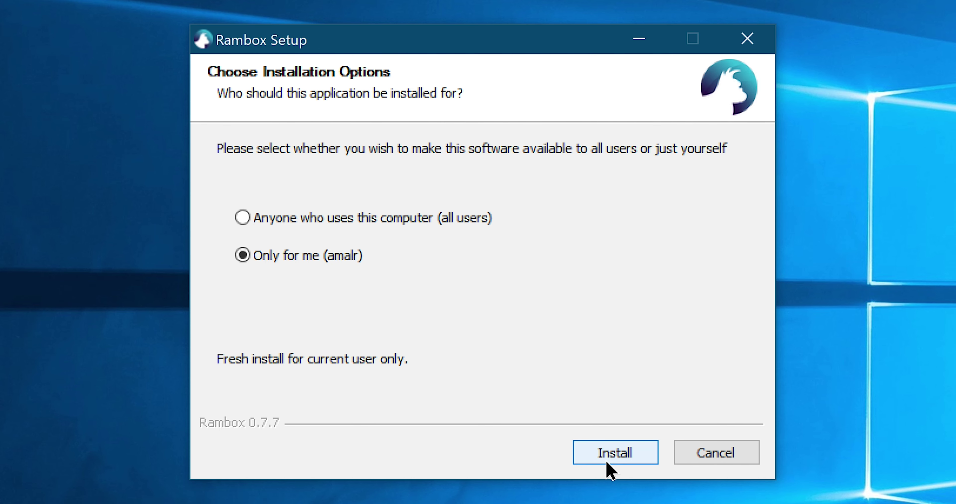
pyautogui.click(610, 453)
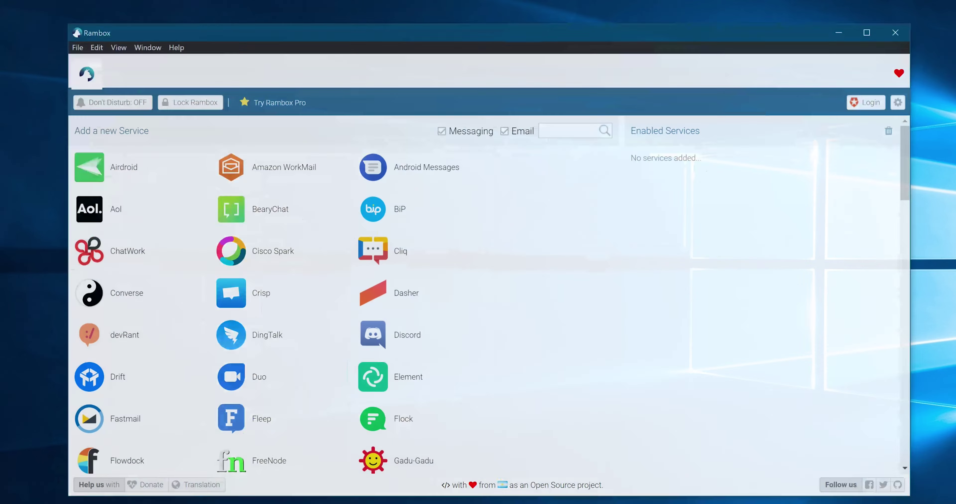
# - Scroll down through the Add a new Service grid, then return to its top
pyautogui.scroll(-5, 873, 190)
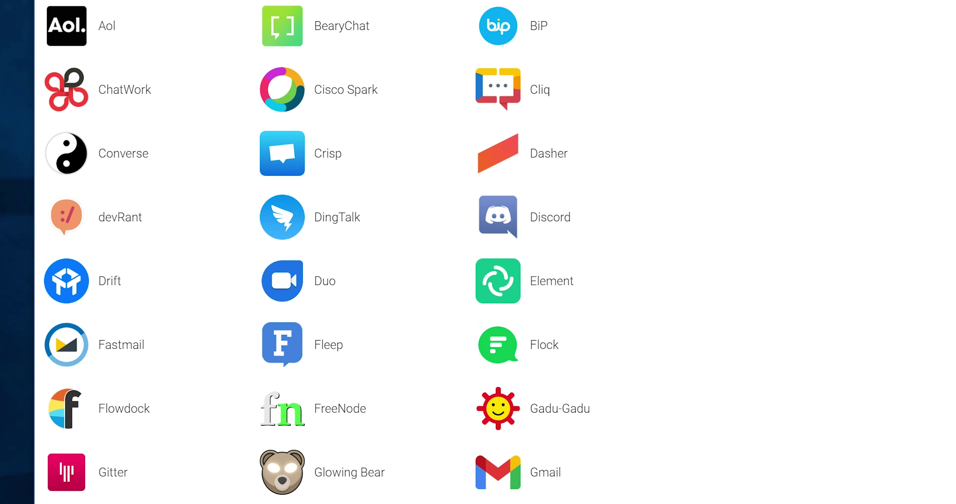
pyautogui.scroll(-4, 478, 252)
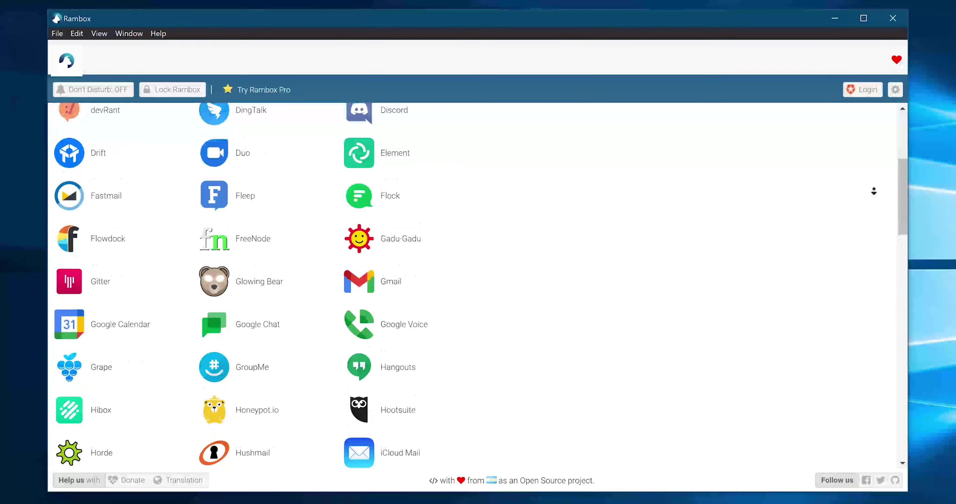
pyautogui.scroll(-15, 874, 191)
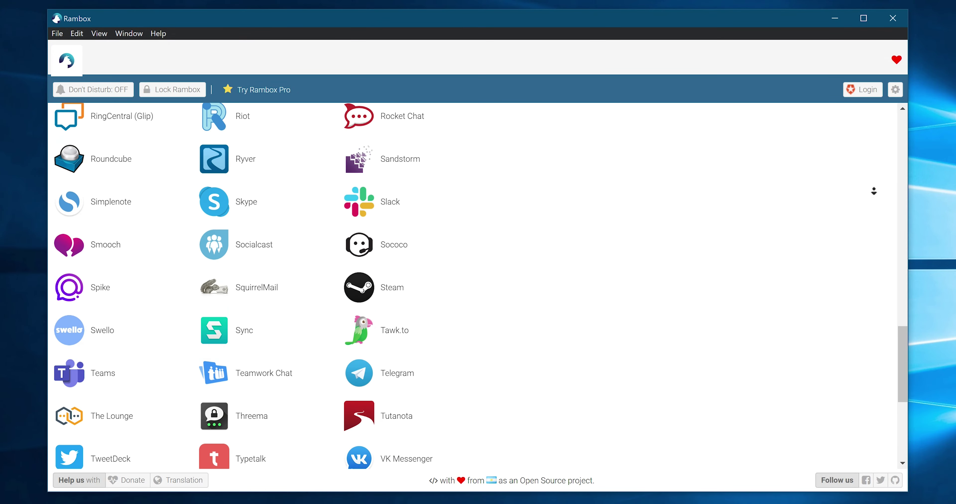
pyautogui.scroll(-10, 874, 191)
pyautogui.press('Home')
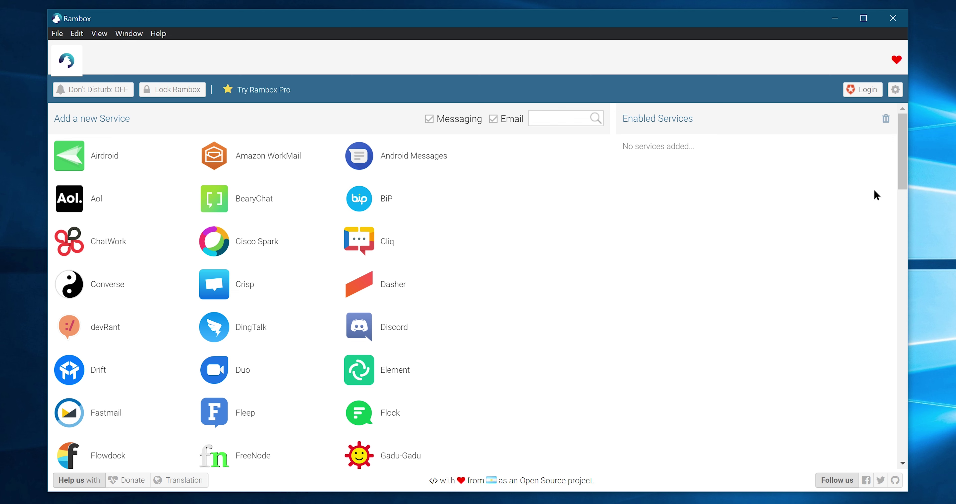
# - Scroll down to Instagram Direct and open its Add dialog
pyautogui.click(545, 119)
pyautogui.scroll(-6, 480, 251)
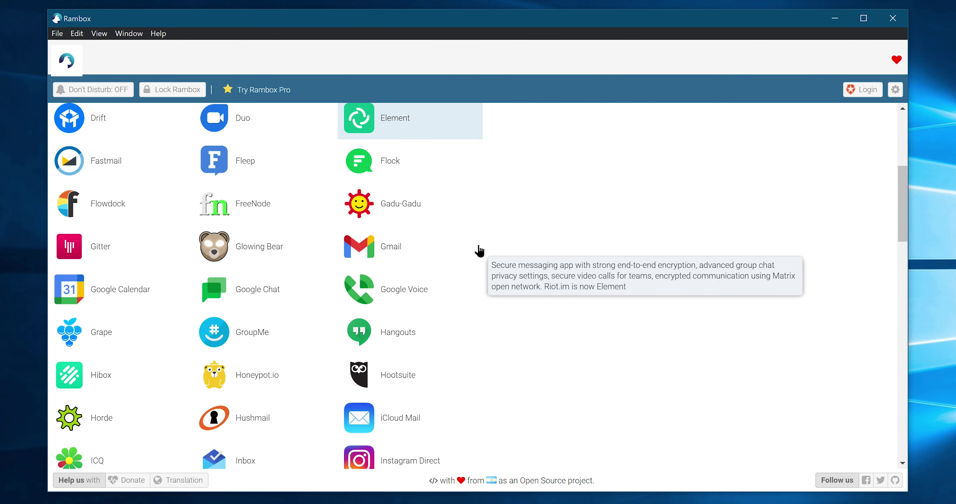
pyautogui.scroll(-3, 479, 252)
pyautogui.click(385, 407)
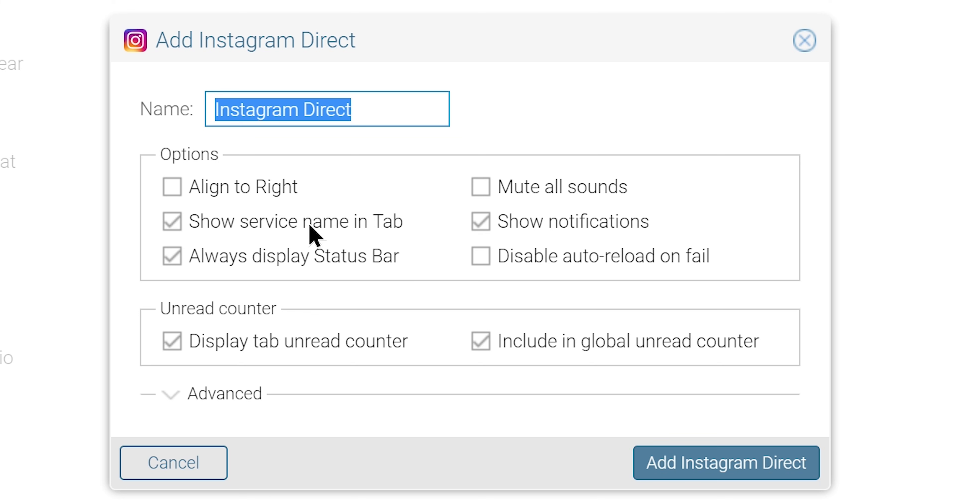
# - Leave align-right, show name, mute and notifications at their defaults and add Instagram Direct
pyautogui.click(172, 187)
pyautogui.click(172, 187)
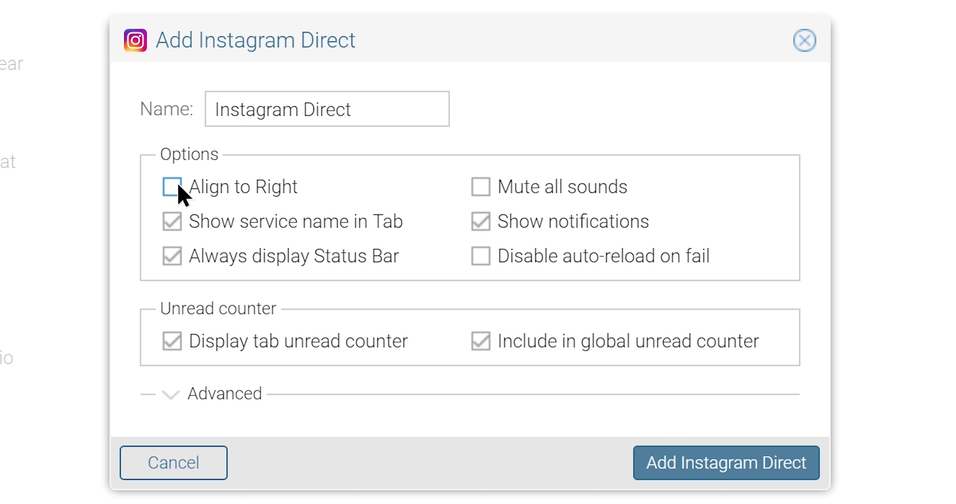
pyautogui.click(173, 223)
pyautogui.click(173, 223)
pyautogui.click(474, 187)
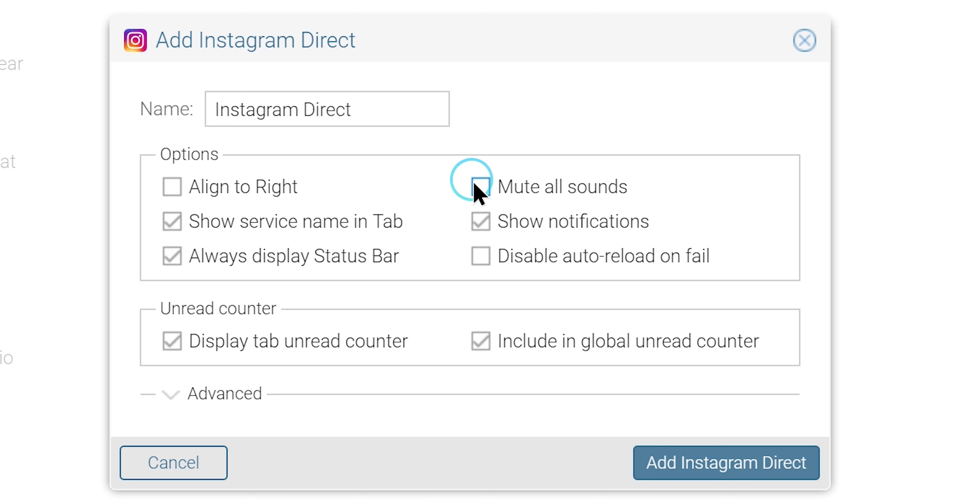
pyautogui.click(475, 187)
pyautogui.click(476, 221)
pyautogui.click(476, 222)
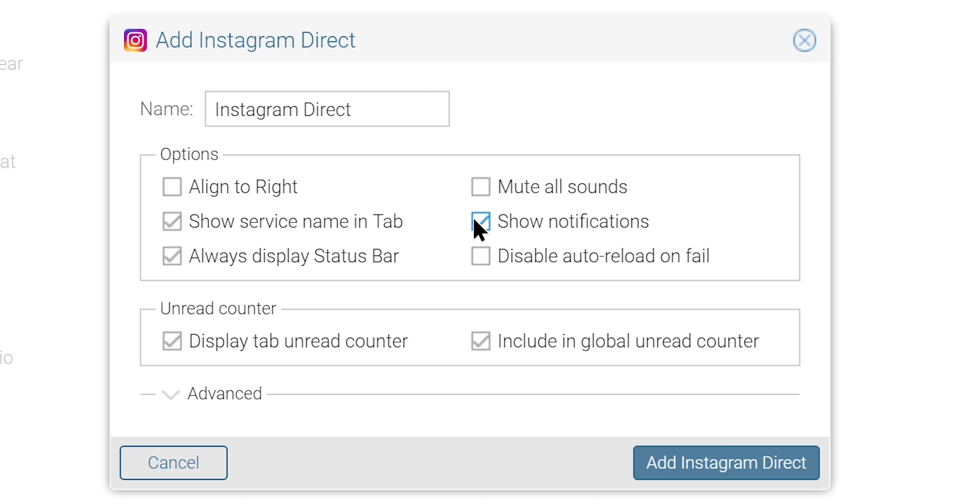
pyautogui.click(707, 468)
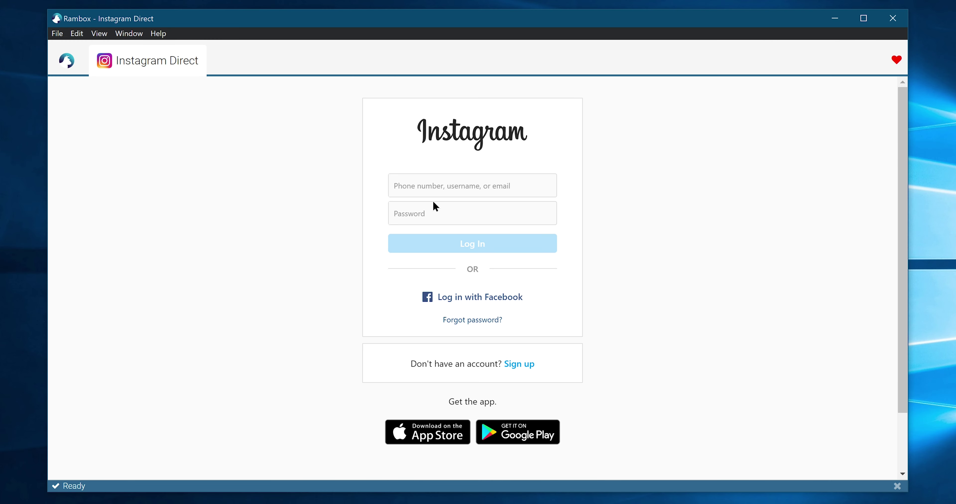
# - Log in to Instagram Direct with the account e-mail and password, then scroll the feed
pyautogui.click(418, 185)
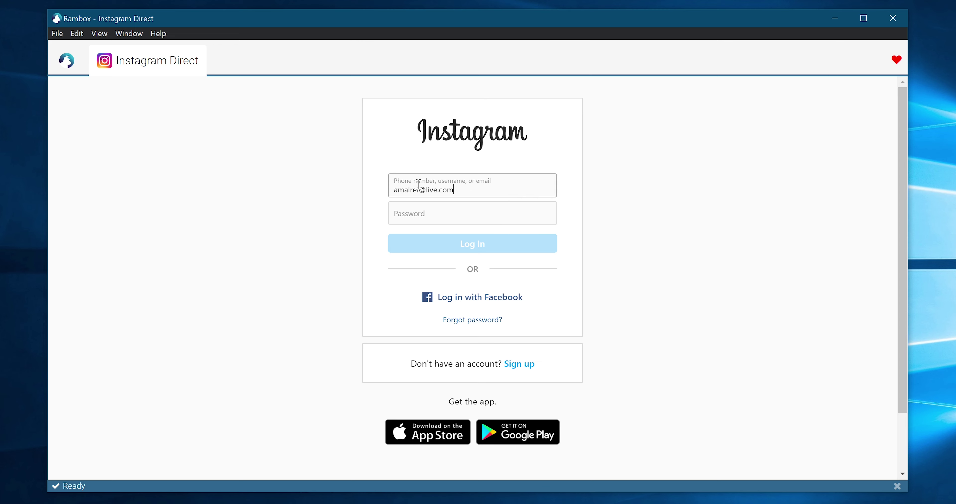
pyautogui.click(416, 210)
pyautogui.write('••••••••••••••••••••••••••')
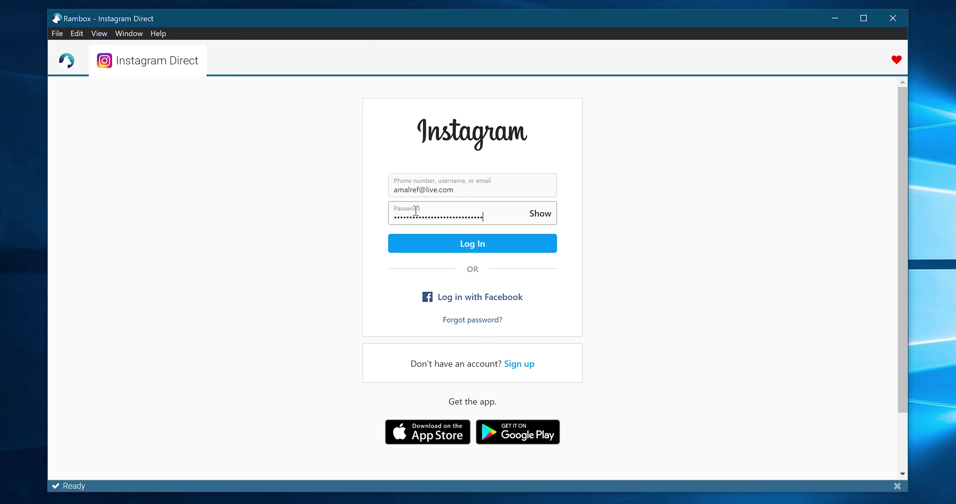
pyautogui.click(472, 249)
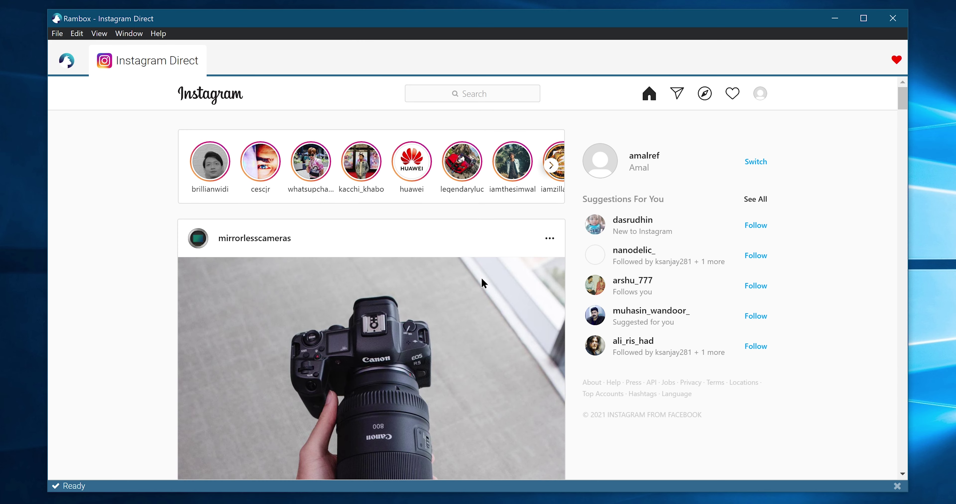
pyautogui.scroll(-15, 481, 279)
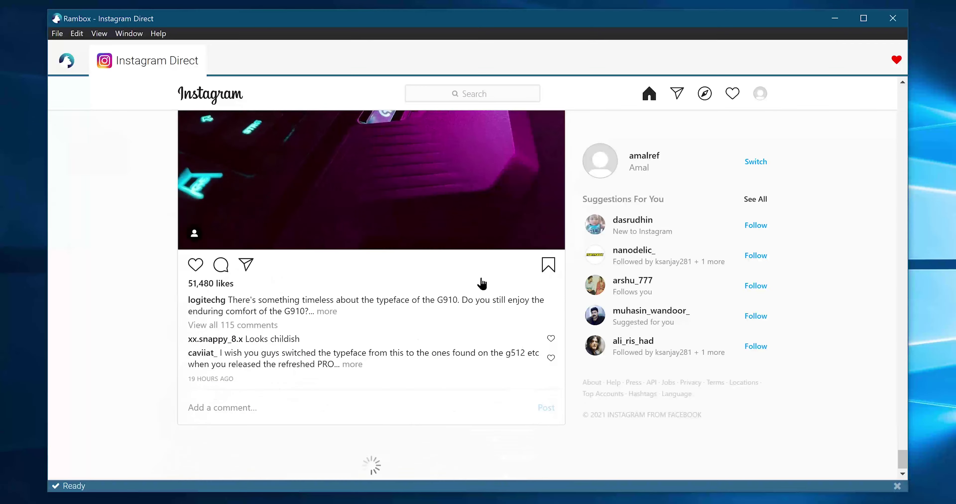
pyautogui.scroll(15, 481, 278)
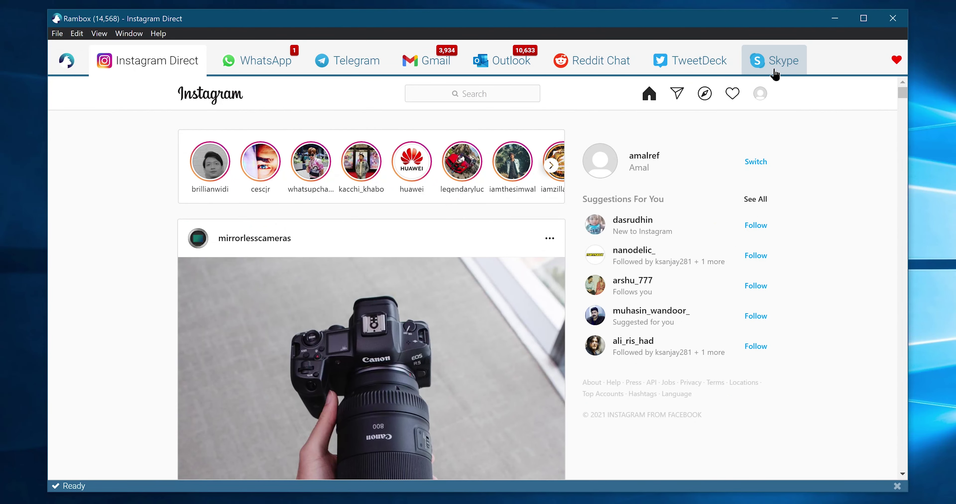
# - Switch through the Skype, TweetDeck, Reddit Chat and Outlook service tabs
pyautogui.click(775, 74)
pyautogui.click(668, 69)
pyautogui.click(564, 66)
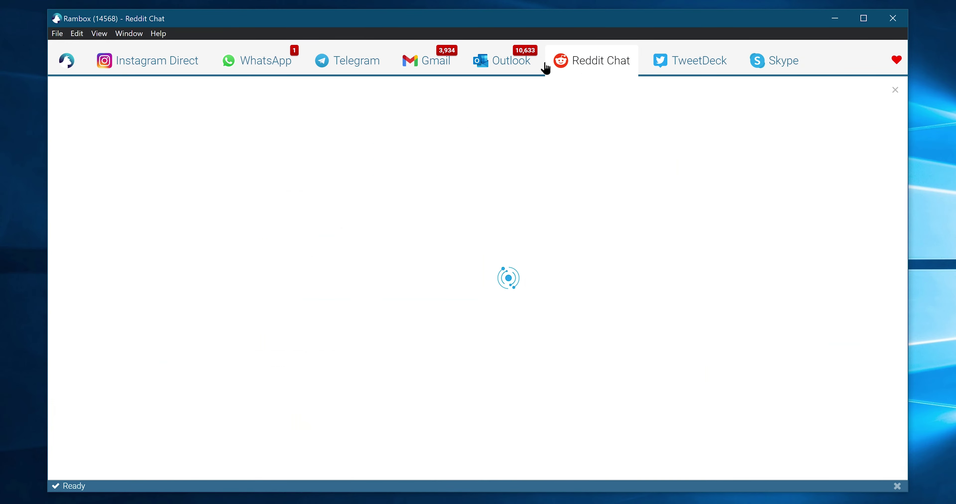
pyautogui.click(513, 67)
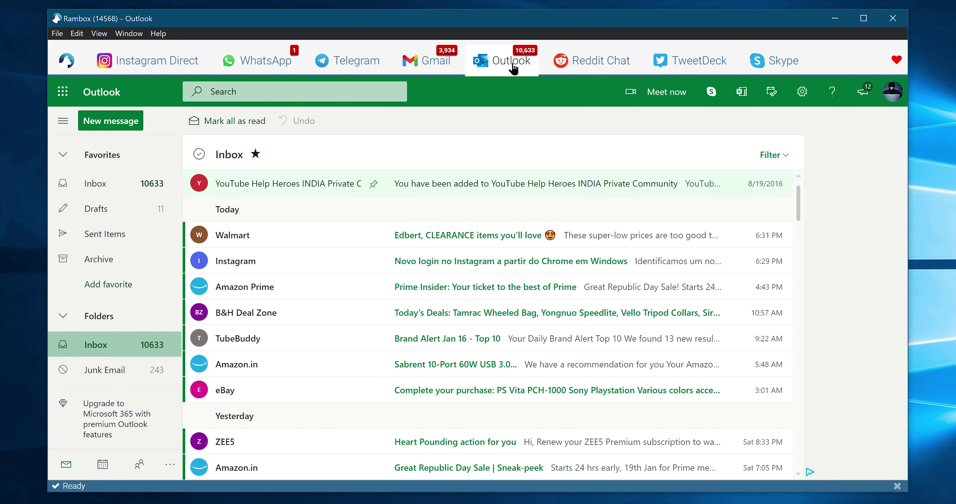
# - Cycle services with Ctrl+Tab, then return to Instagram Direct with Ctrl+1 and open its context menu
pyautogui.hotkey('ctrl', 'shift', 'Tab')
pyautogui.hotkey('ctrl', 'Tab')
pyautogui.hotkey('ctrl', 'Tab')
pyautogui.hotkey('ctrl', 'Tab')
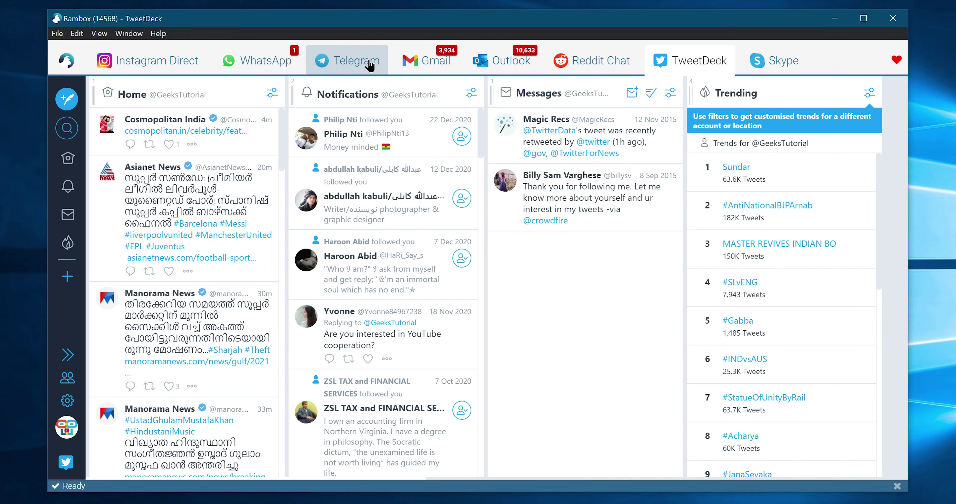
pyautogui.hotkey('ctrl', 'Tab')
pyautogui.hotkey('ctrl', 'shift', 'Tab')
pyautogui.hotkey('ctrl', 'shift', 'Tab')
pyautogui.hotkey('ctrl', 'shift', 'Tab')
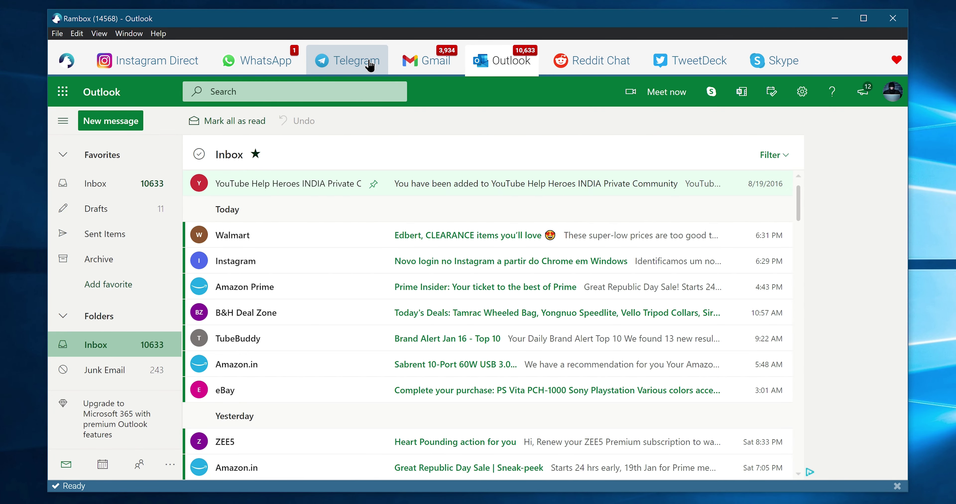
pyautogui.hotkey('ctrl', '1')
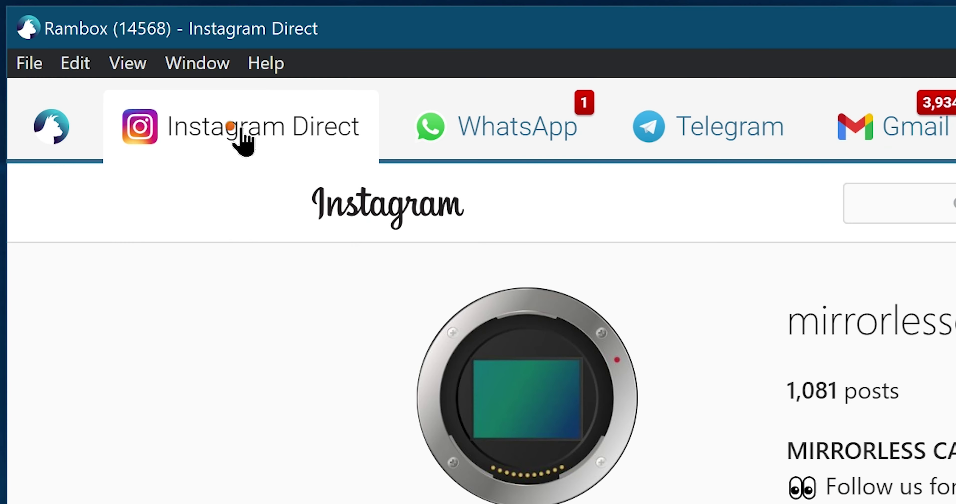
pyautogui.rightClick(148, 62)
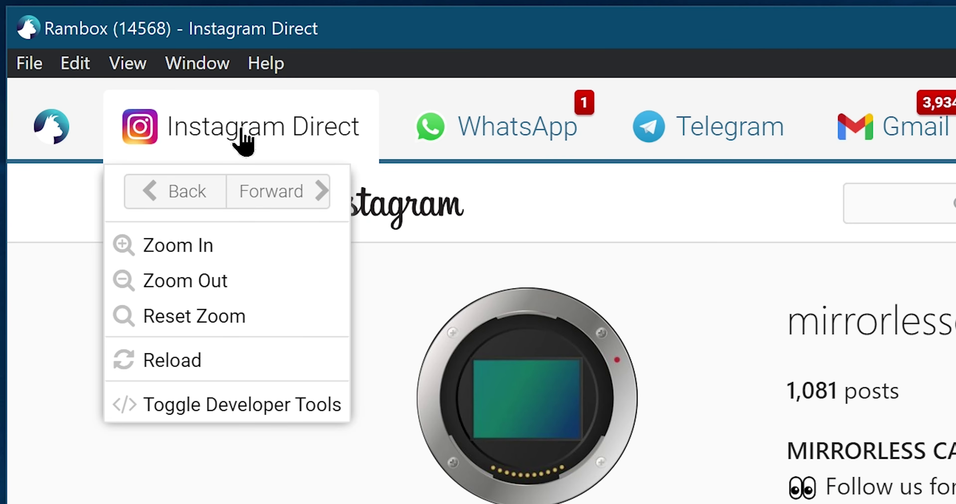
# - Go back, forward to the mirrorless profile, reload Instagram Direct, and load the home feed
pyautogui.click(186, 197)
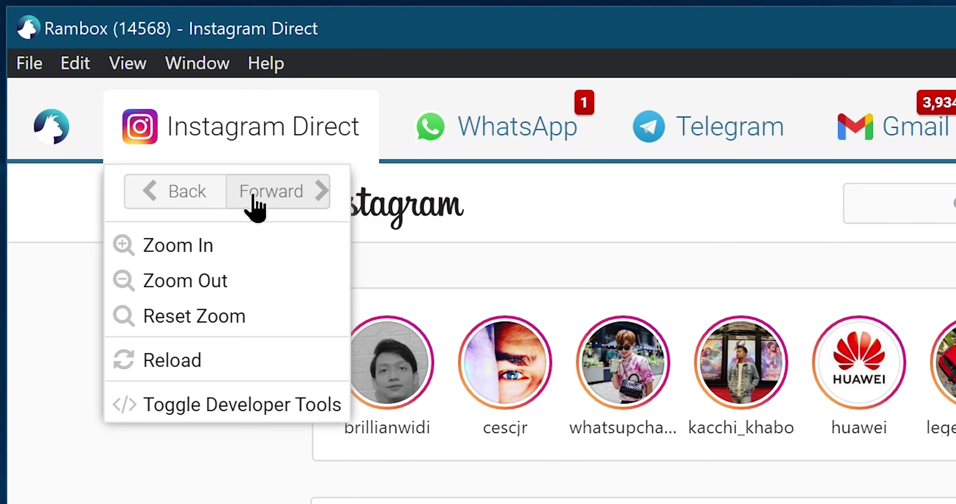
pyautogui.click(253, 197)
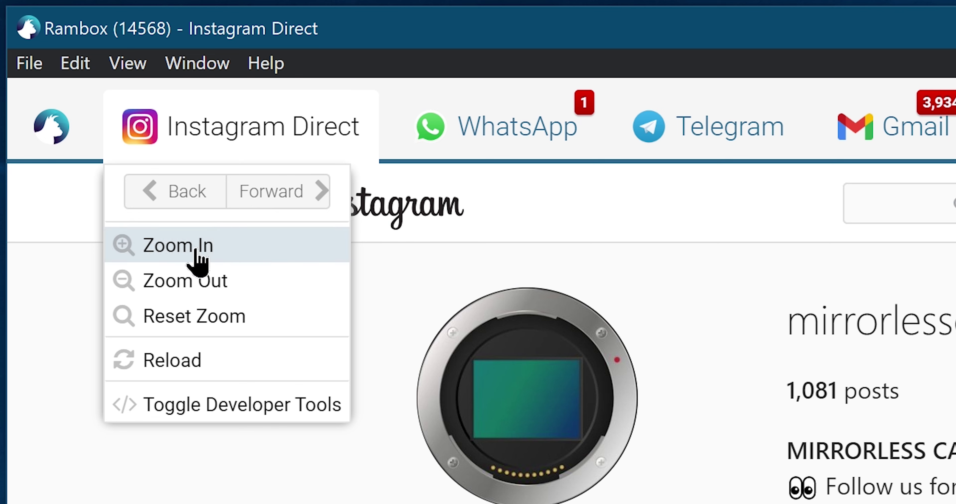
pyautogui.click(172, 360)
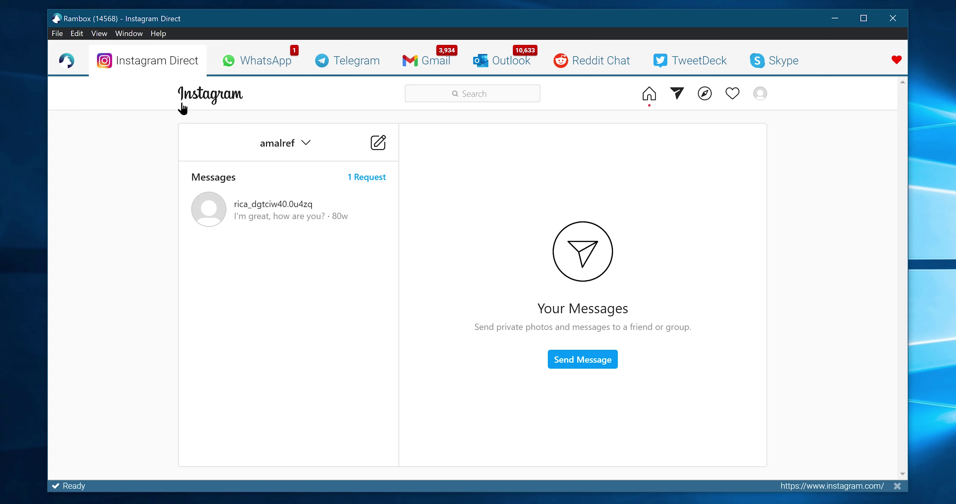
pyautogui.click(182, 108)
pyautogui.scroll(-10, 199, 138)
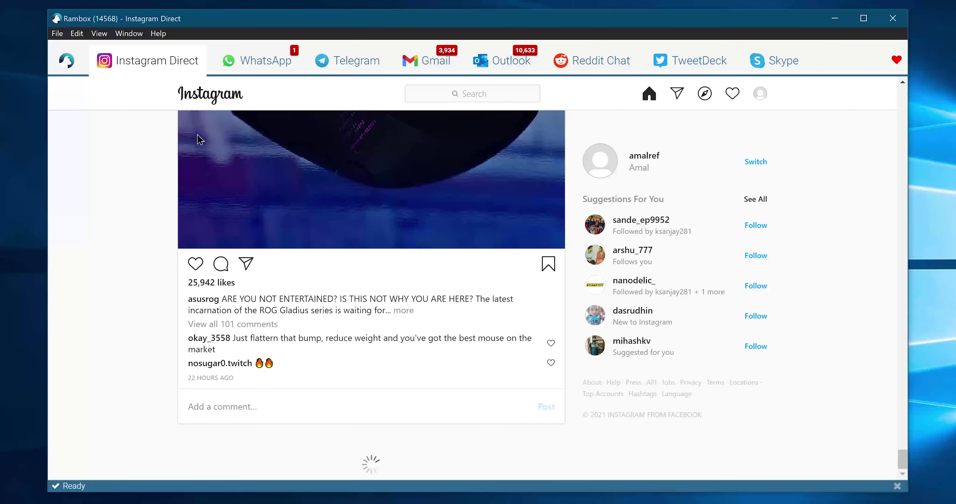
pyautogui.scroll(10, 198, 127)
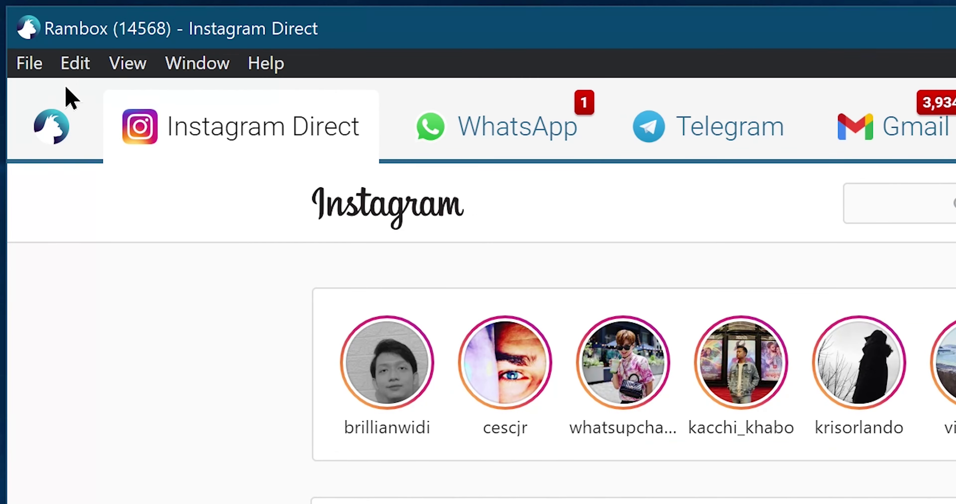
# - Enable Master Password in Rambox Preferences and select the Password and Repeat Password fields
pyautogui.click(58, 34)
pyautogui.click(70, 107)
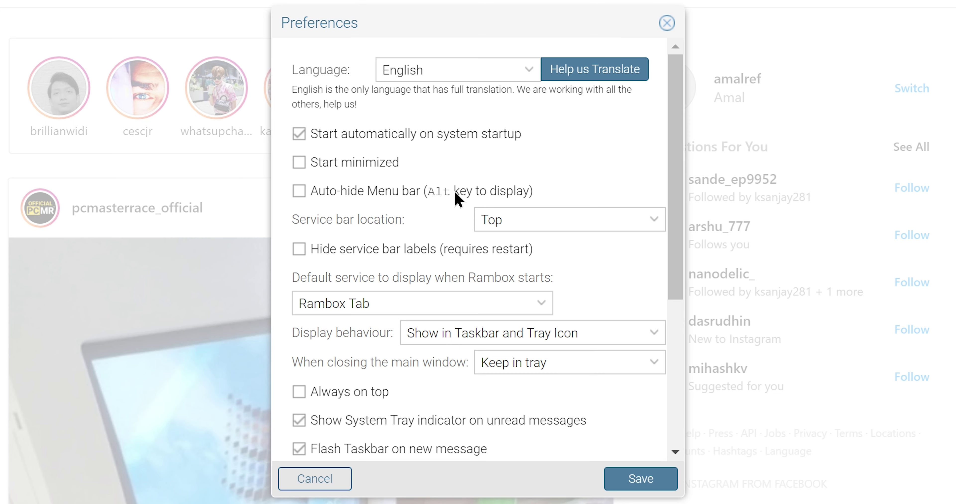
pyautogui.moveTo(674, 196); pyautogui.dragTo(679, 325)
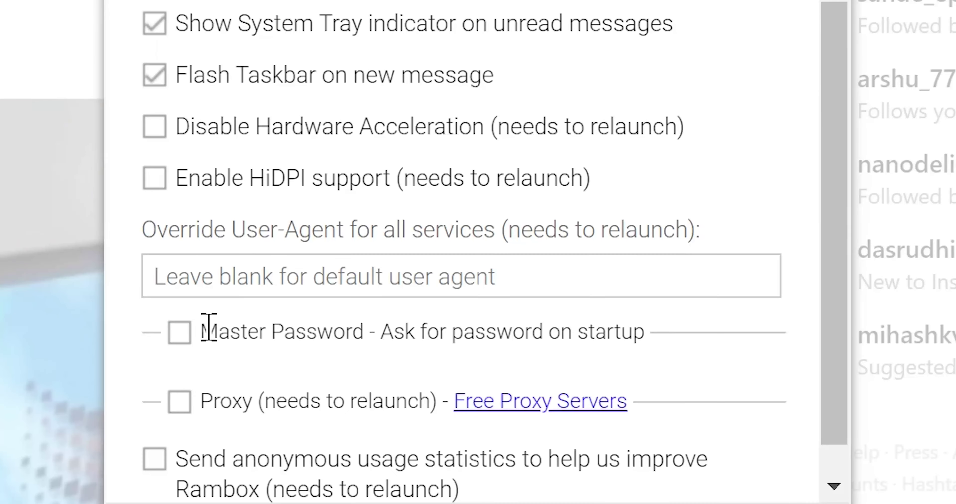
pyautogui.click(314, 330)
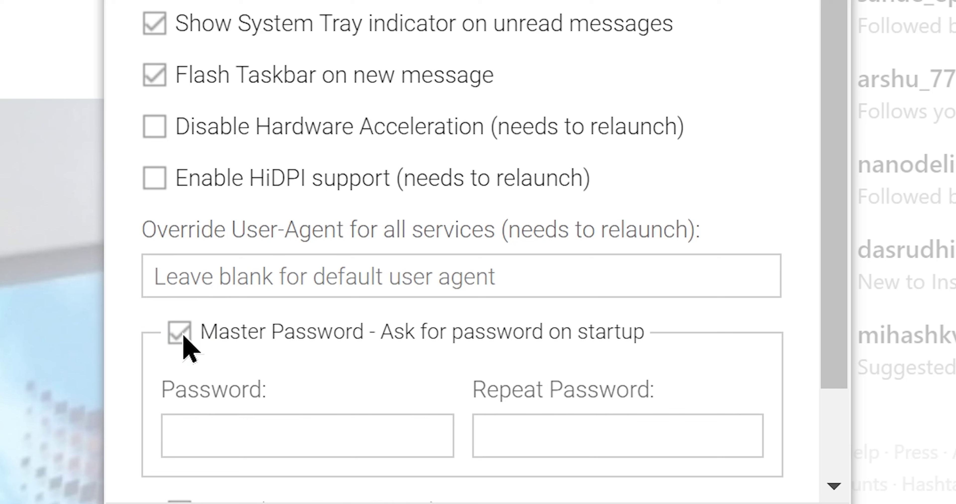
pyautogui.click(218, 432)
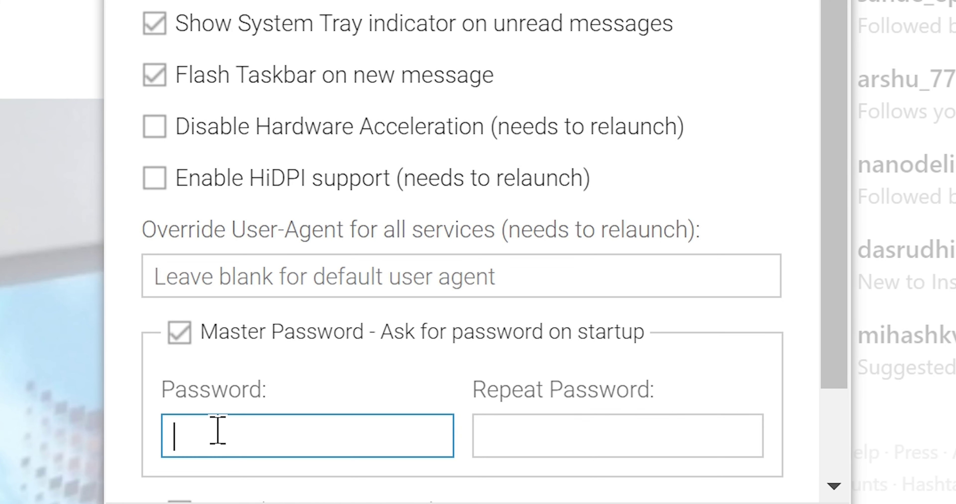
pyautogui.click(537, 434)
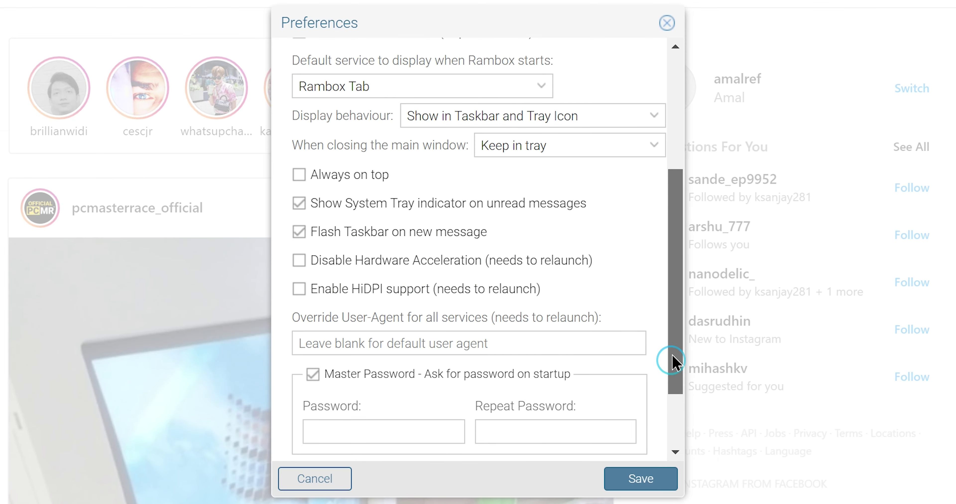
# - Close Preferences without entering a password, then quit Rambox with Alt+F4
pyautogui.moveTo(832, 200); pyautogui.dragTo(804, 168)
pyautogui.scroll(-4, 615, 352)
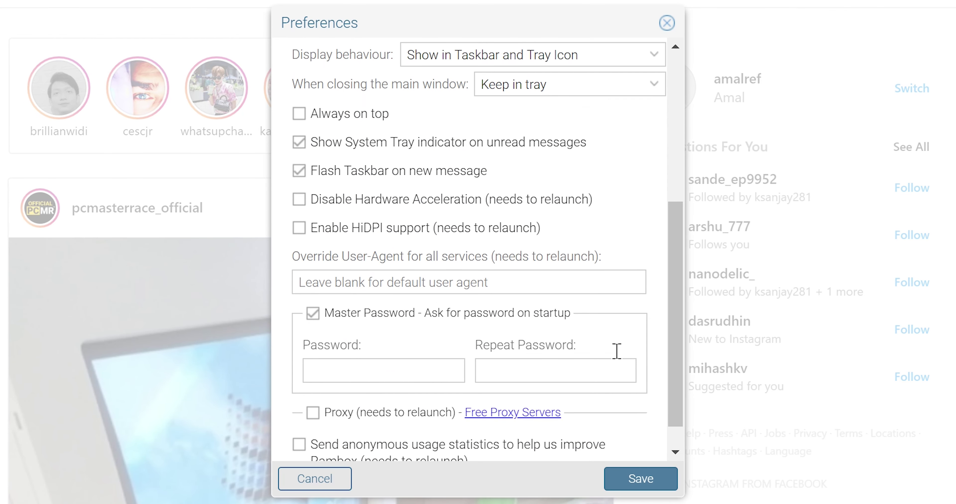
pyautogui.scroll(8, 572, 335)
pyautogui.scroll(-8, 568, 330)
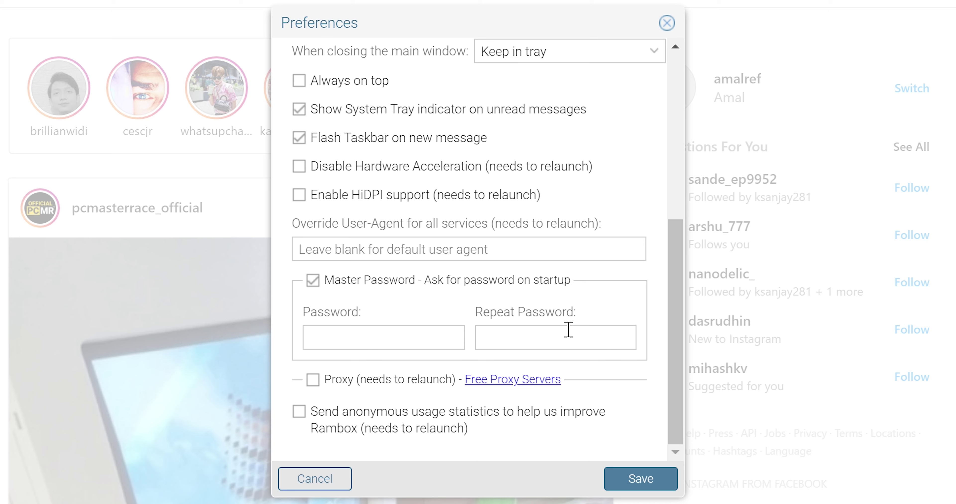
pyautogui.click(666, 23)
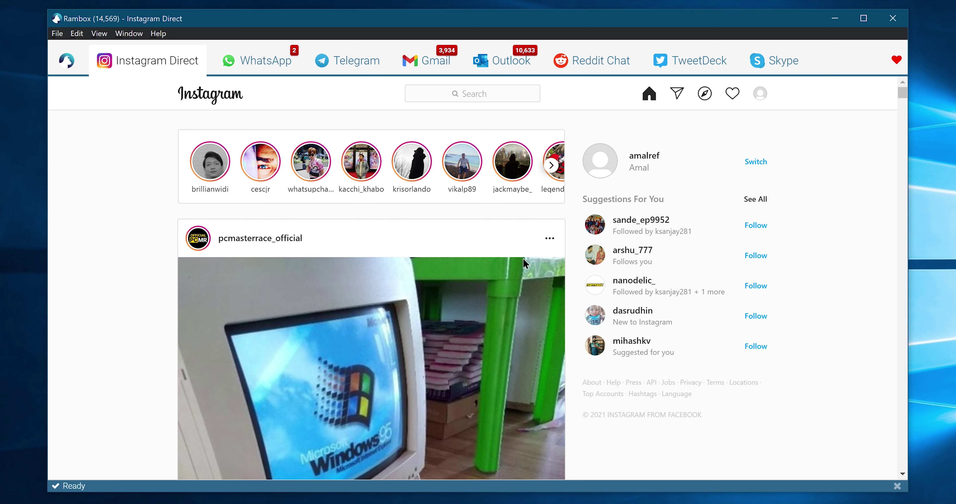
pyautogui.hotkey('alt', 'F4')
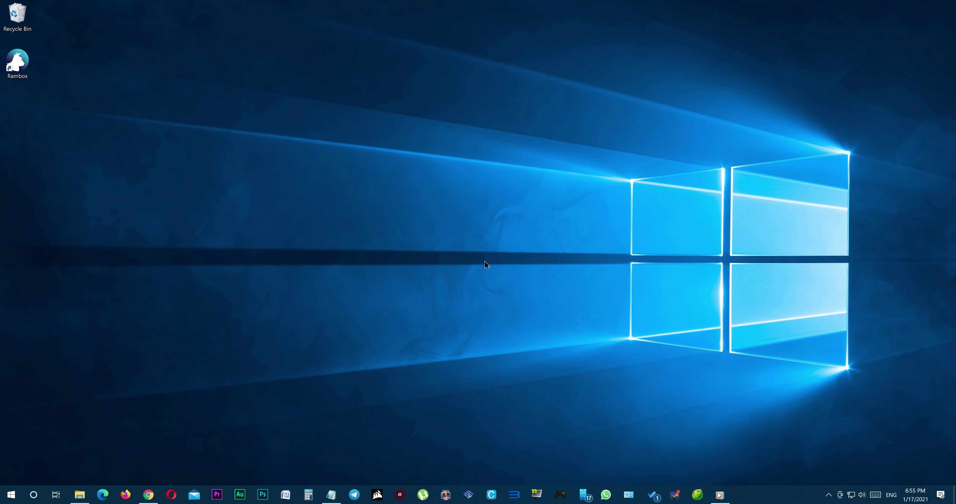